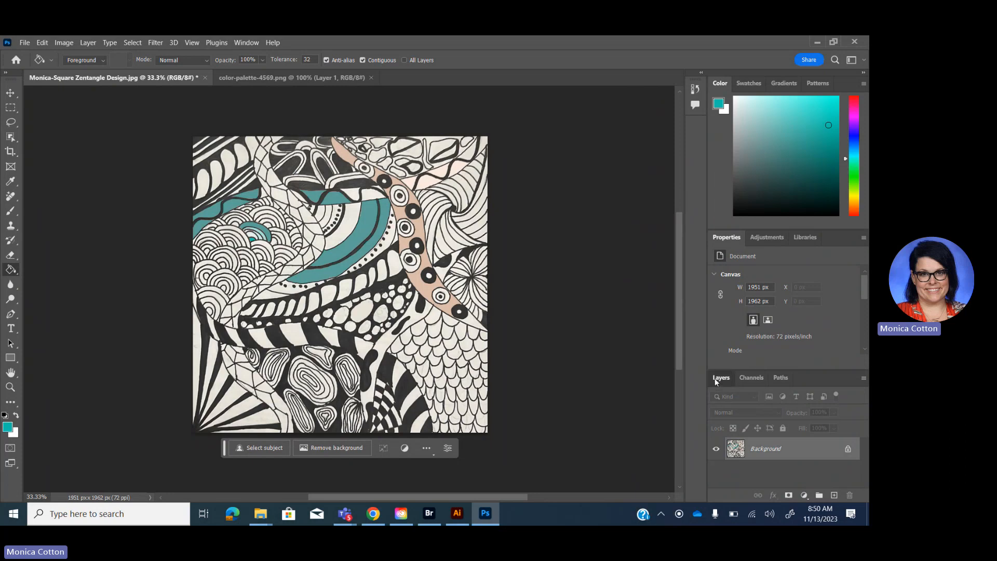
Add a new blank layer above the Background layer.
mouse_move(714, 378)
mouse_move(835, 494)
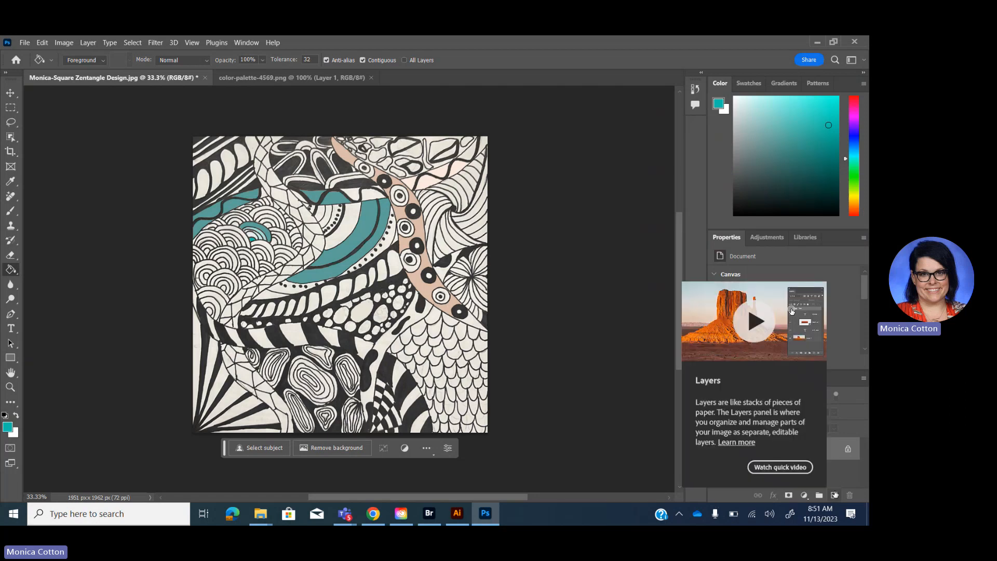
left_click(834, 494)
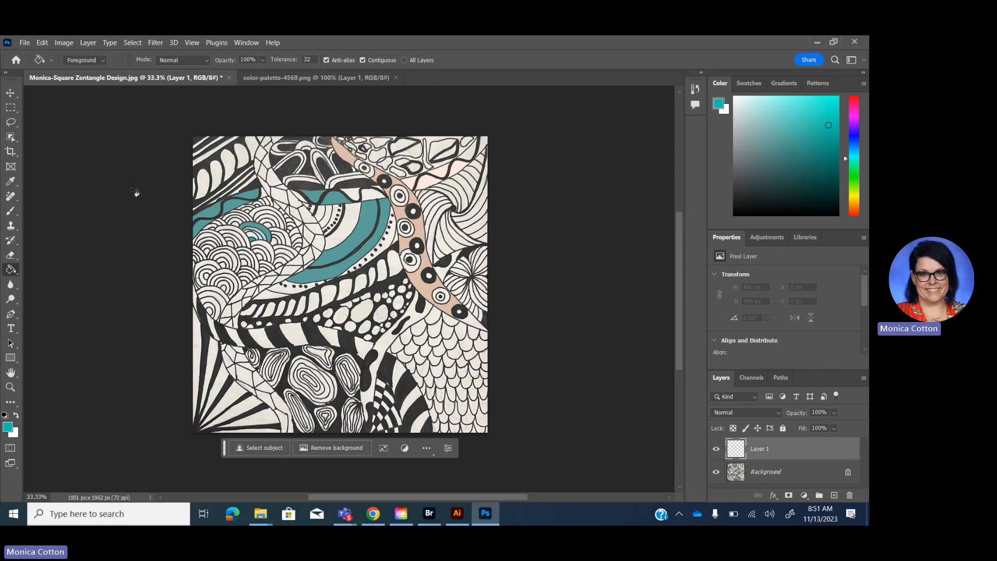
Paint an area about 265 by 377 px over the swirl pattern near the artwork's upper right with a 175 px Brush in the pale pink swatch.
left_click(11, 210)
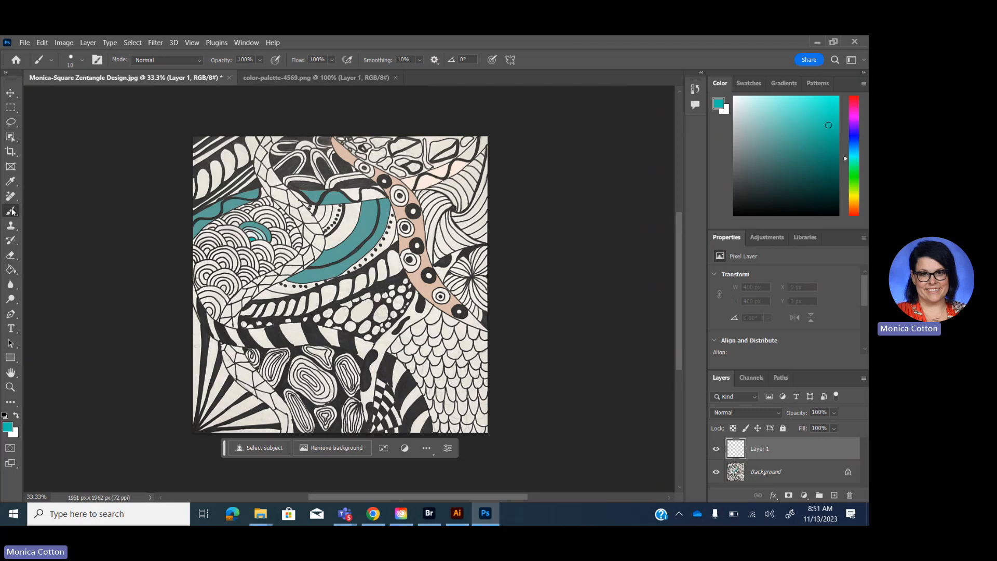
left_click(748, 83)
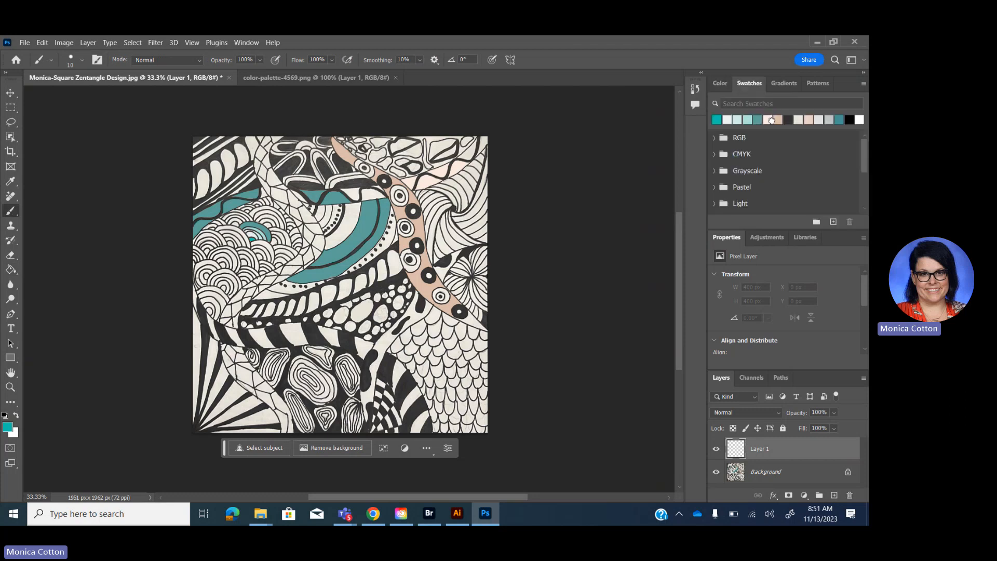
left_click(769, 119)
key("bracketright")
key("bracketright")
key("bracketright")
key("bracketright")
key("bracketright")
key("bracketright")
key("bracketright")
key("bracketright")
key("bracketright")
key("bracketright")
key("bracketright")
key("bracketright")
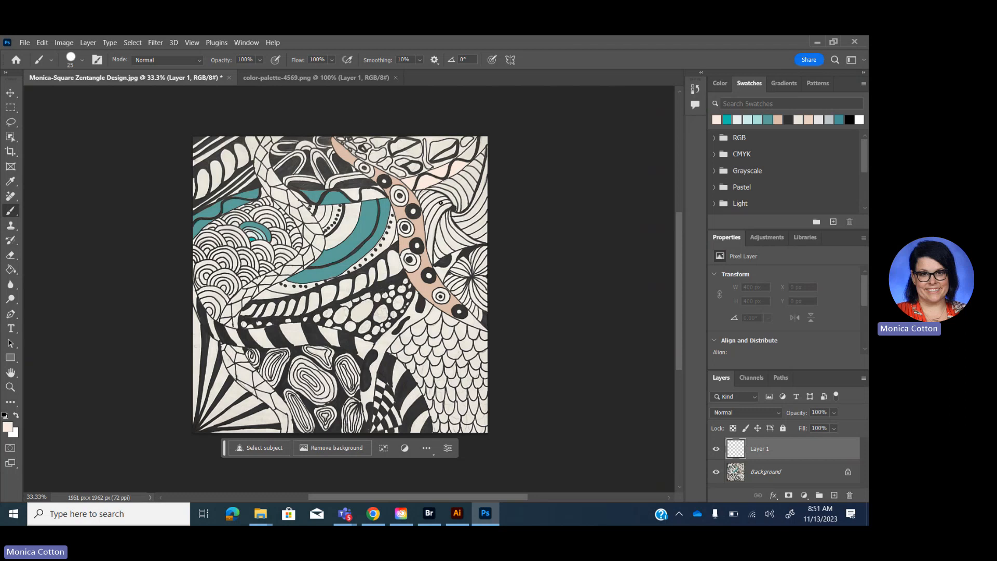
mouse_move(444, 202)
left_mouse_down()
mouse_move(460, 225)
mouse_move(451, 198)
mouse_move(458, 223)
left_mouse_up()
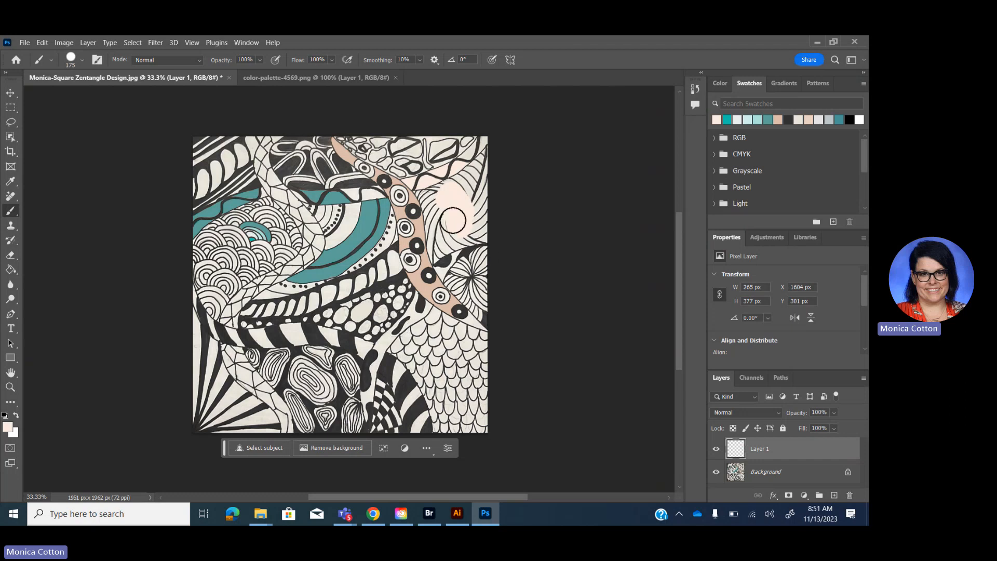
Reduce the brush size to 60 px and paint pale pink over the swirl pattern's left edge beside the circle band.
key("bracketleft")
key("bracketleft")
key("bracketleft")
key("bracketleft")
key("bracketleft")
key("bracketleft")
key("bracketleft")
mouse_move(437, 212)
left_mouse_down()
mouse_move(431, 251)
mouse_move(433, 239)
left_mouse_up()
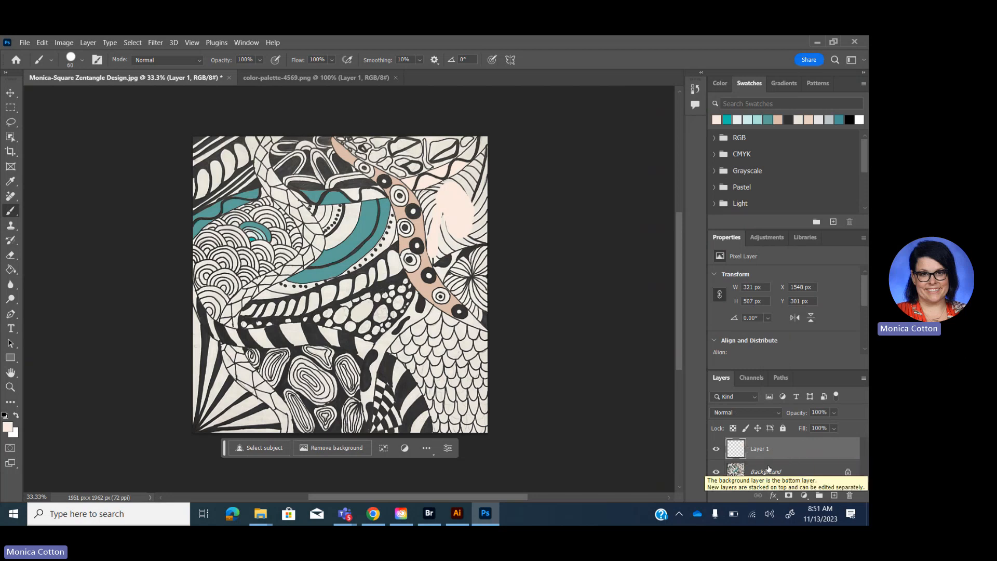
Set Layer 1's blend mode to Multiply and extend the pale pink painting across the swirls up toward the artwork's upper-right corner.
left_click(768, 413)
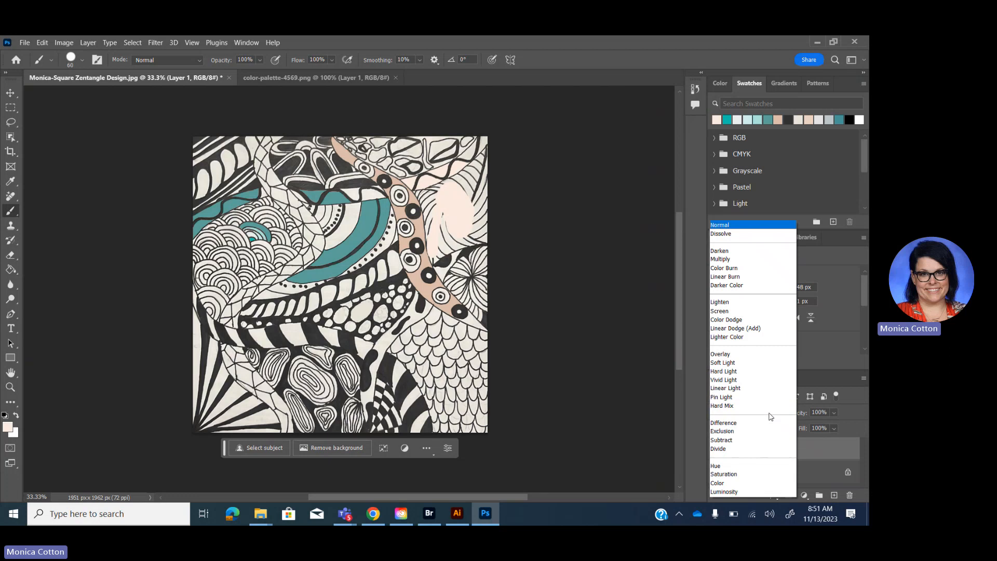
left_click(853, 419)
left_click(776, 410)
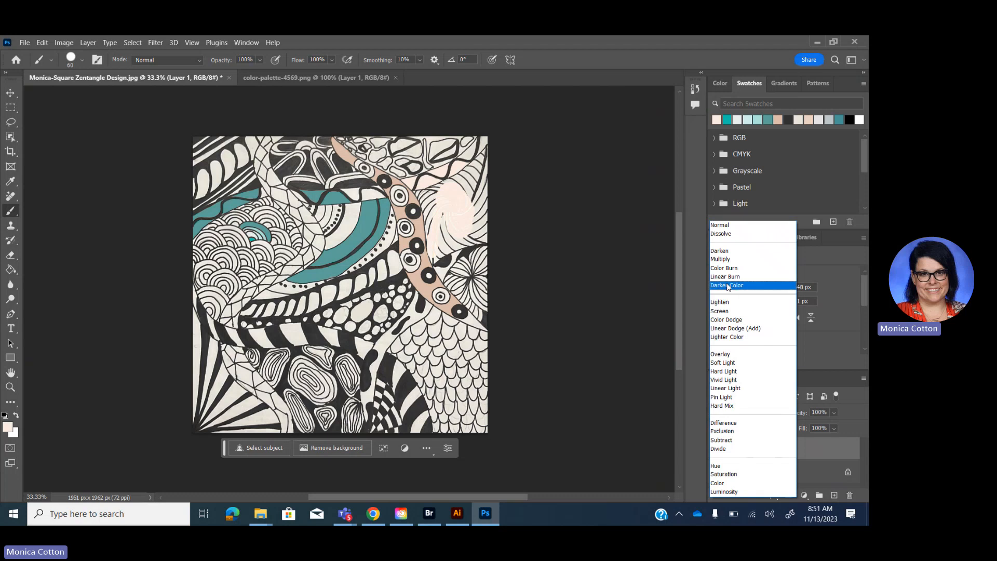
left_click(720, 259)
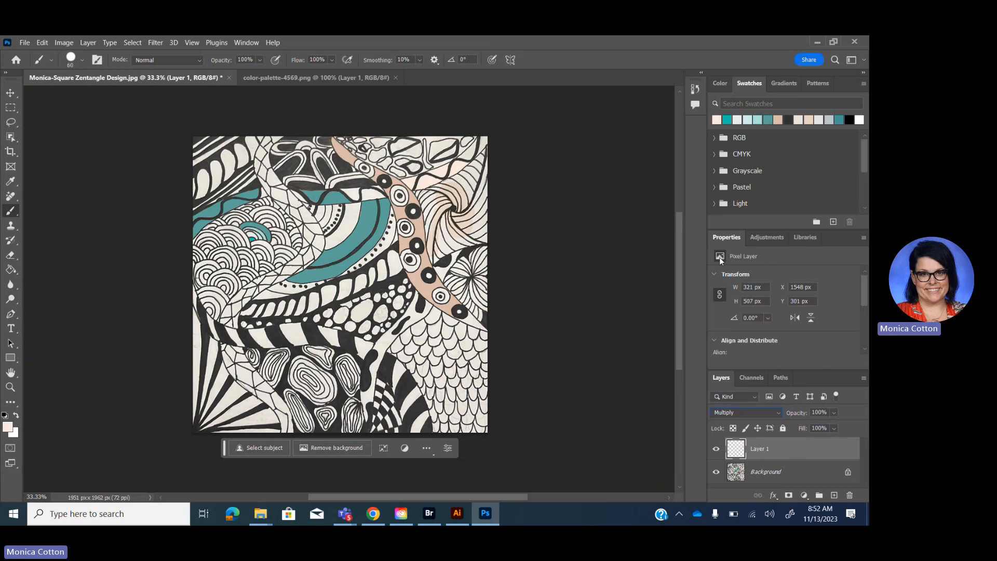
mouse_move(476, 168)
left_mouse_down()
mouse_move(458, 199)
mouse_move(483, 160)
mouse_move(467, 195)
mouse_move(478, 174)
mouse_move(449, 189)
mouse_move(482, 154)
left_mouse_up()
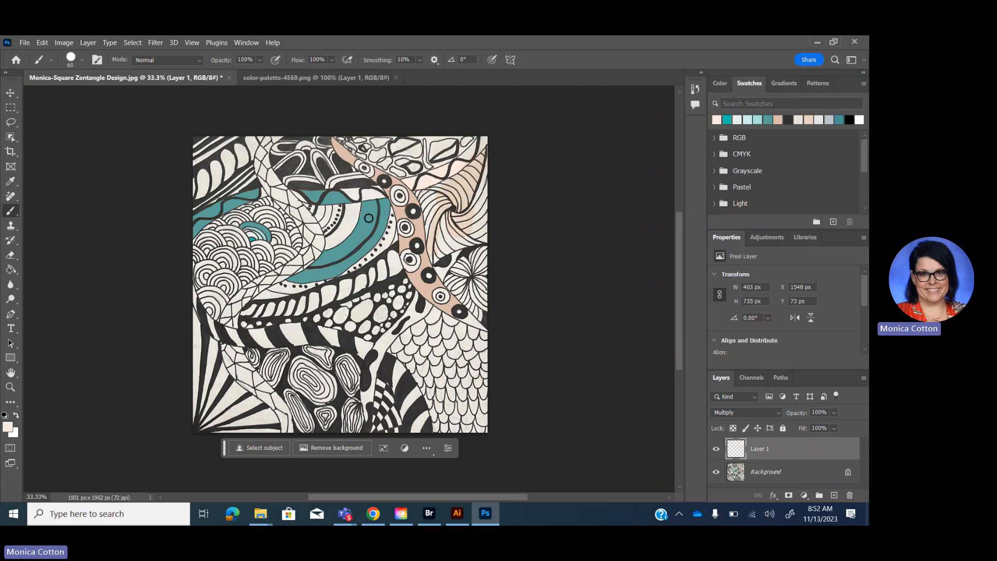
Fill the narrow curving shape beside the scale pattern with pale pink on the Background layer using the Paint Bucket.
left_click(13, 270)
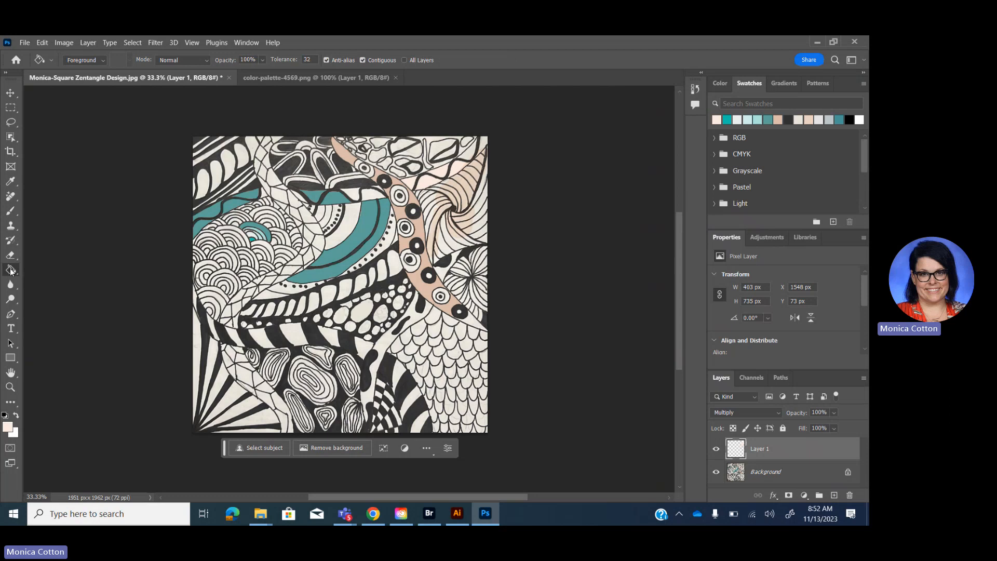
left_click(773, 472)
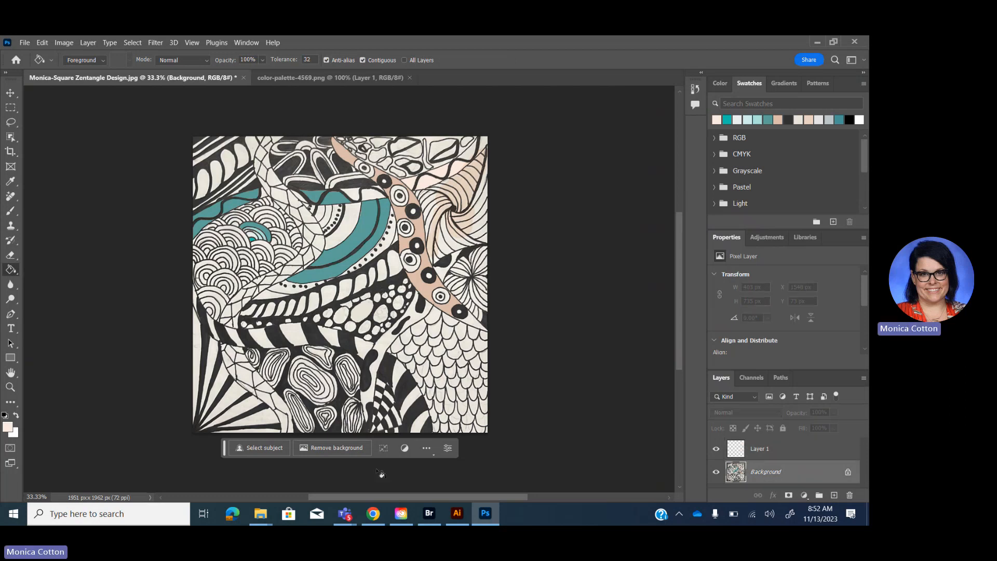
left_click(392, 343)
Brush pale pink on Layer 1 over one scallop just below the teal scallop in the artwork's left half.
left_click(756, 451)
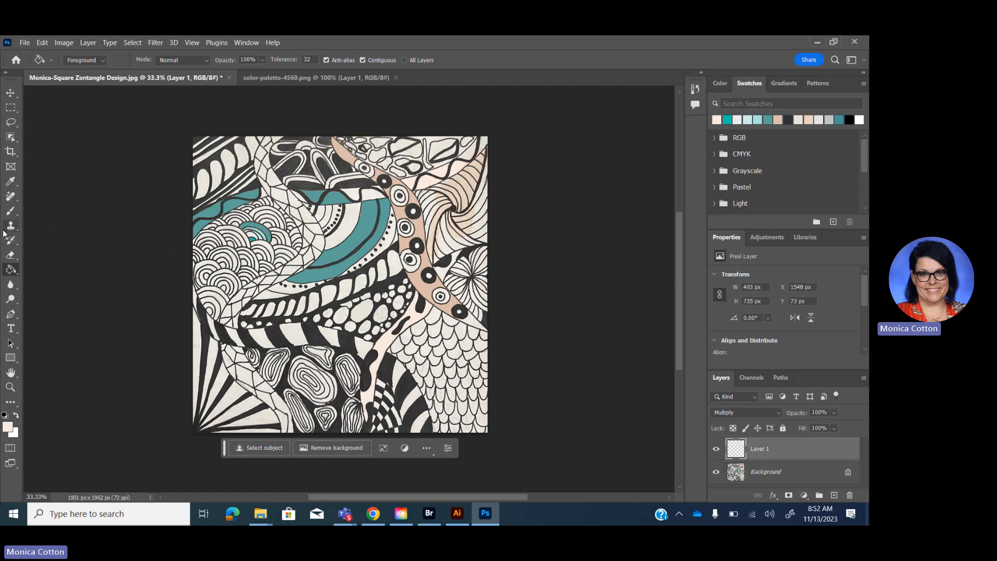
left_click(11, 210)
left_click_drag(271, 249, 261, 255)
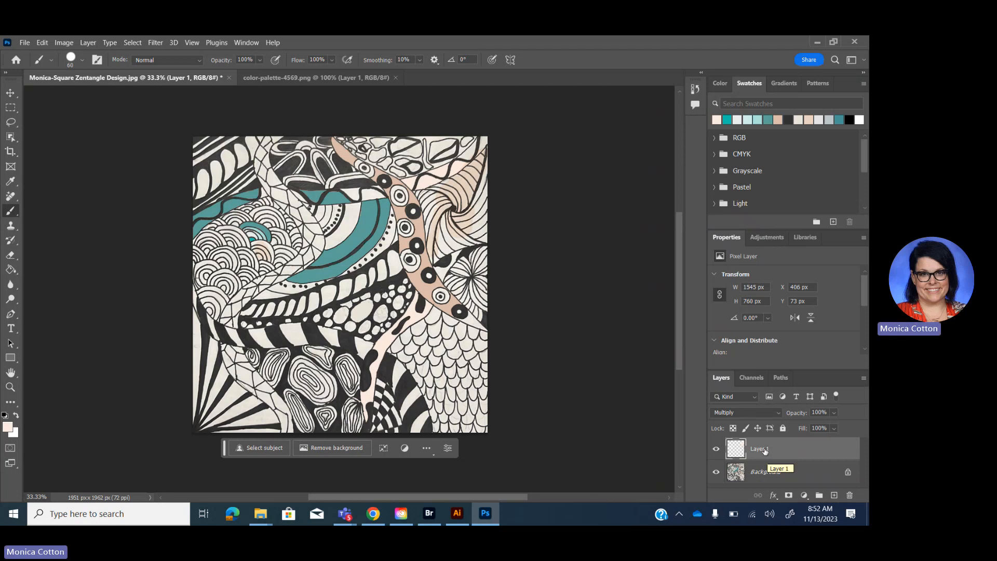
left_click(763, 473)
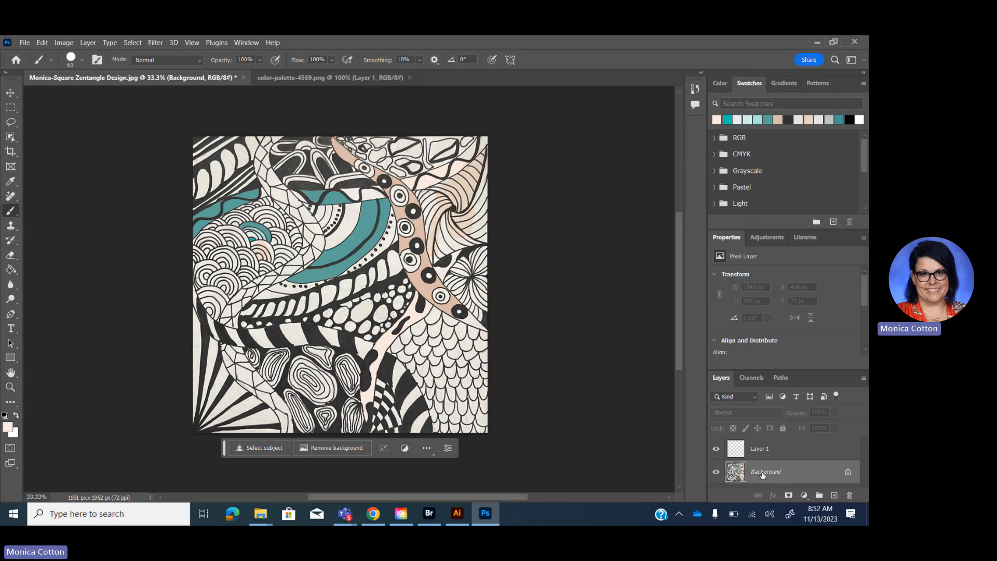
left_click(757, 455)
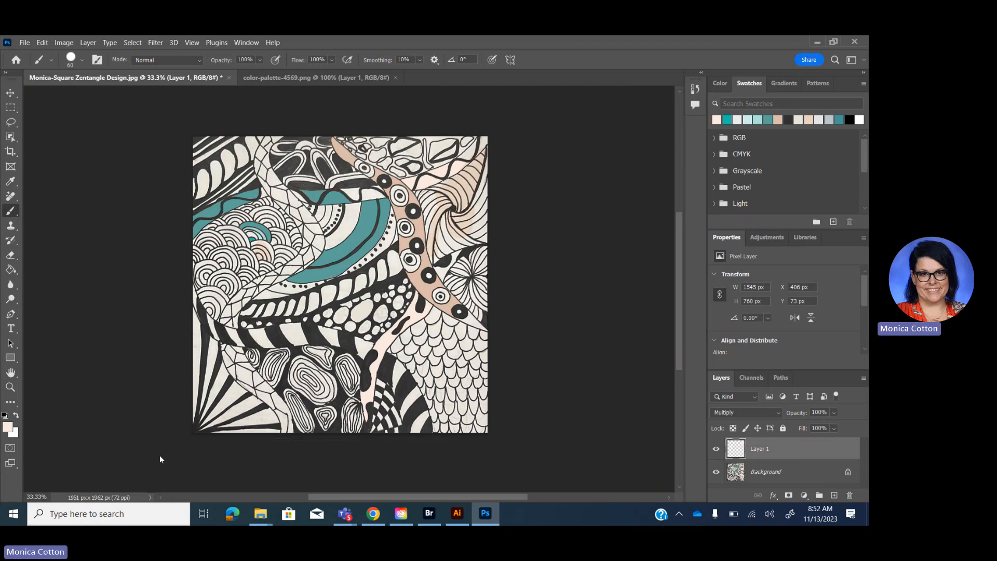
key("ctrl+shift+s")
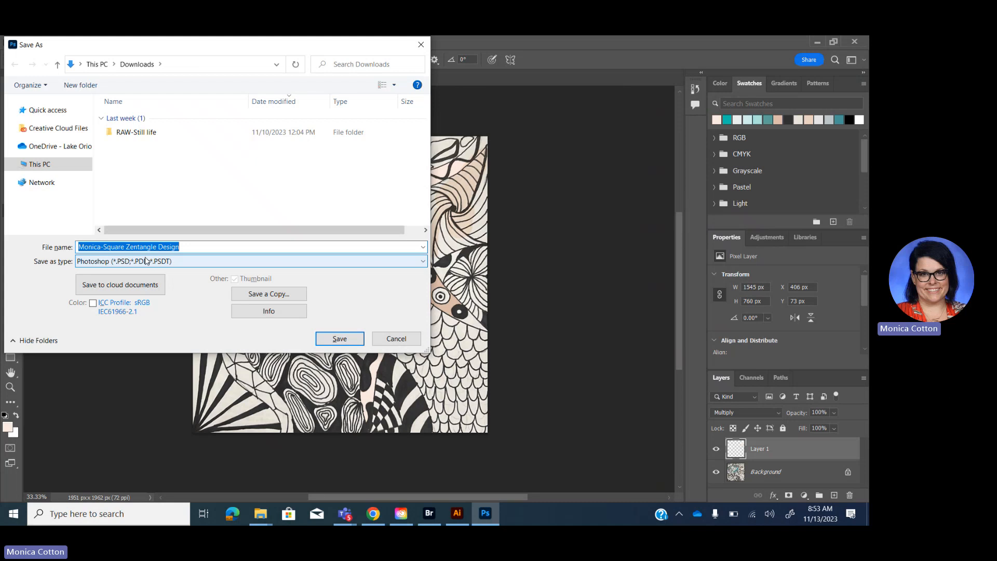
left_click(399, 338)
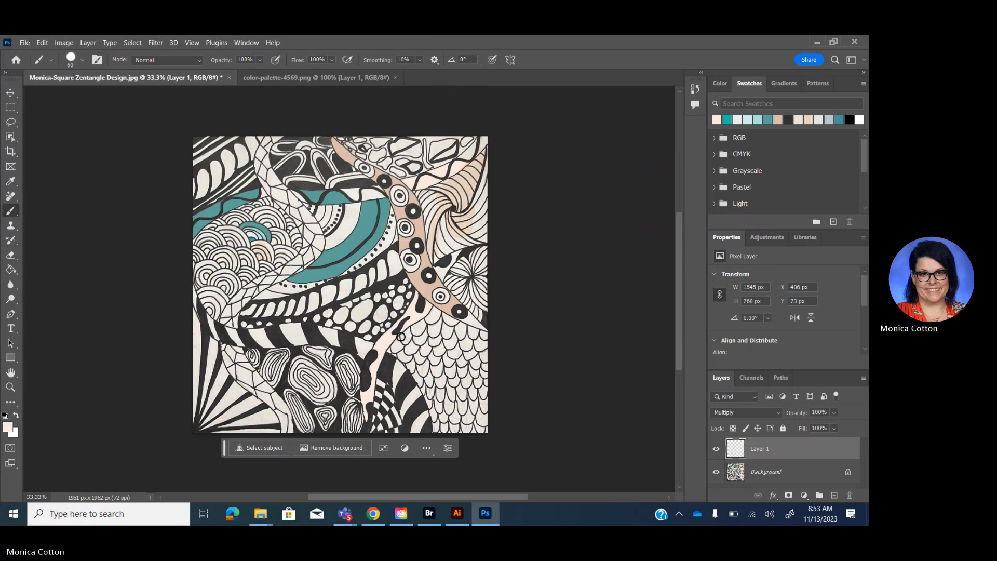
mouse_move(344, 511)
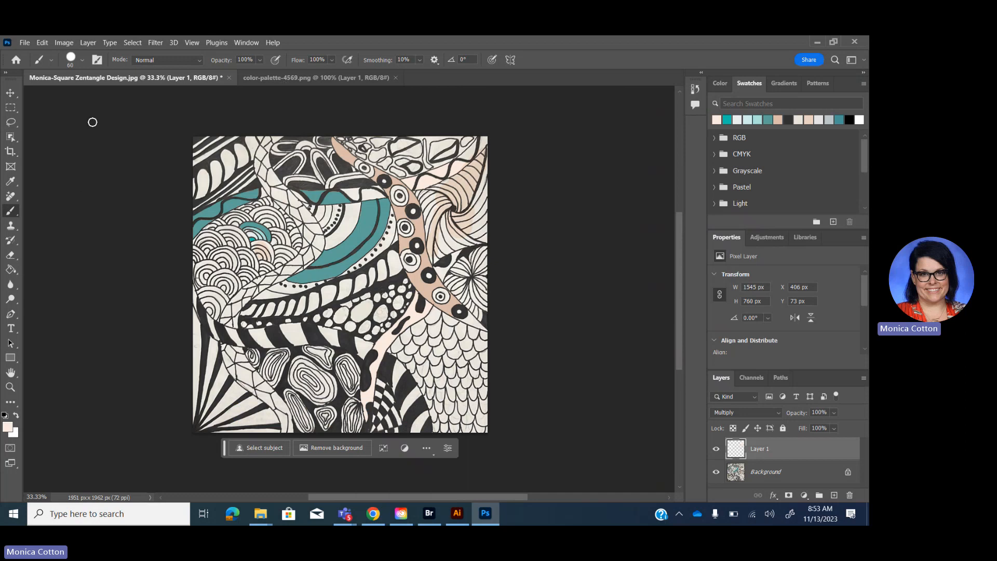
Choose the Eraser, set its brush size to 100 px, and review its size and hardness settings.
left_click(11, 255)
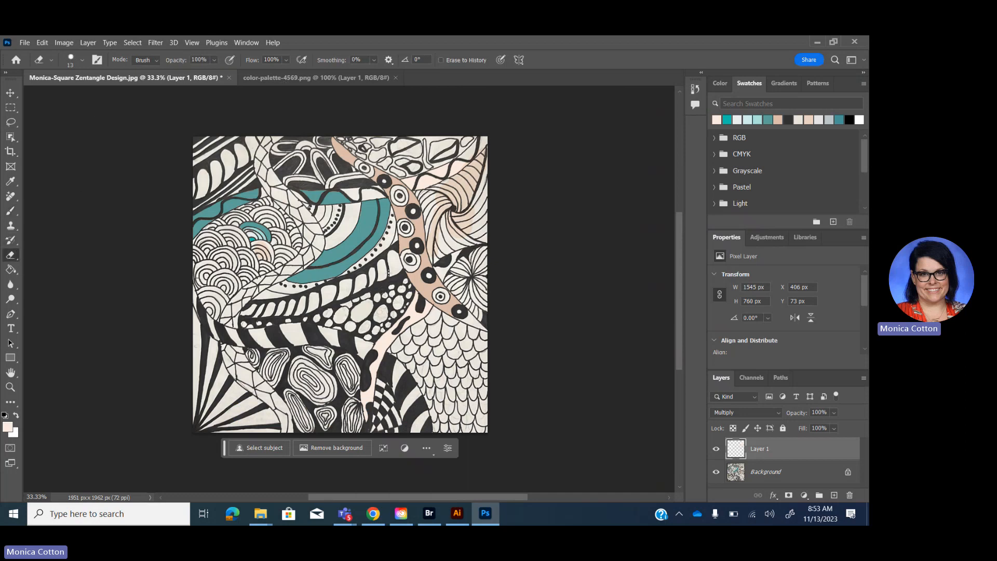
key("bracketright")
key("bracketright")
key("bracketright")
key("bracketright")
key("bracketright")
key("bracketright")
key("bracketright")
key("bracketright")
key("bracketright")
left_click(73, 62)
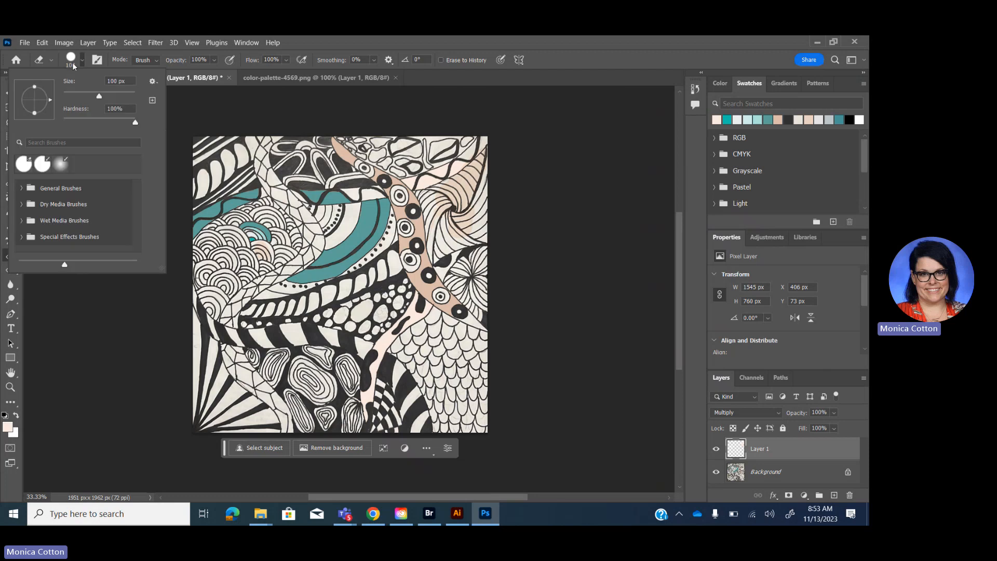
left_click(211, 110)
left_click(72, 61)
left_click(254, 103)
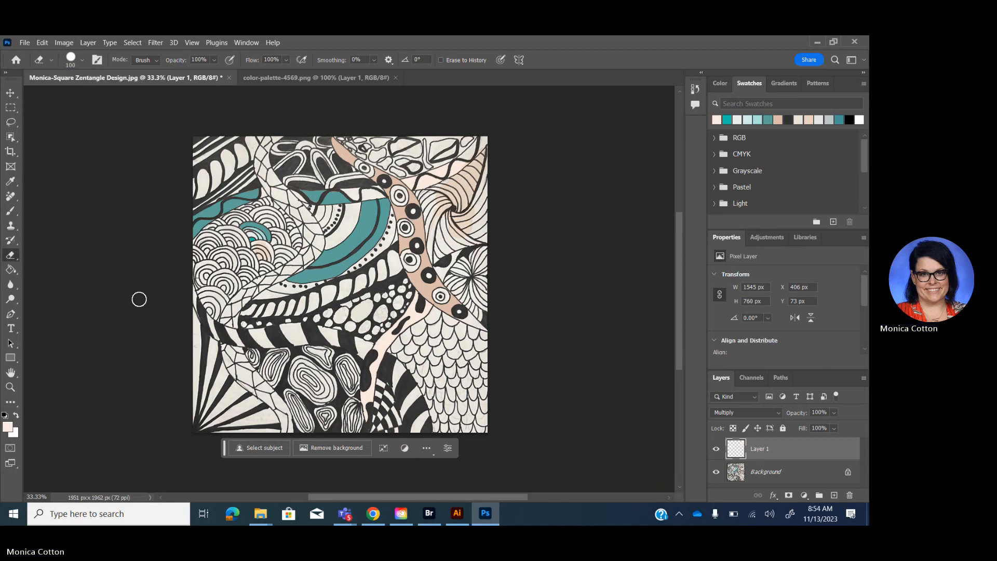
Switch to the Microsoft Teams meeting and stop its recording and transcription.
left_click(412, 446)
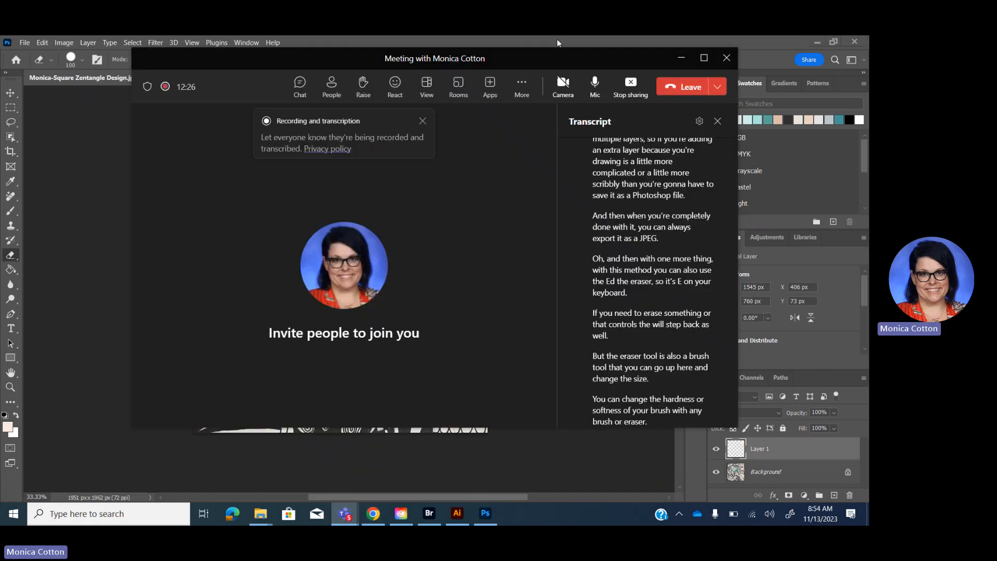
left_click(521, 84)
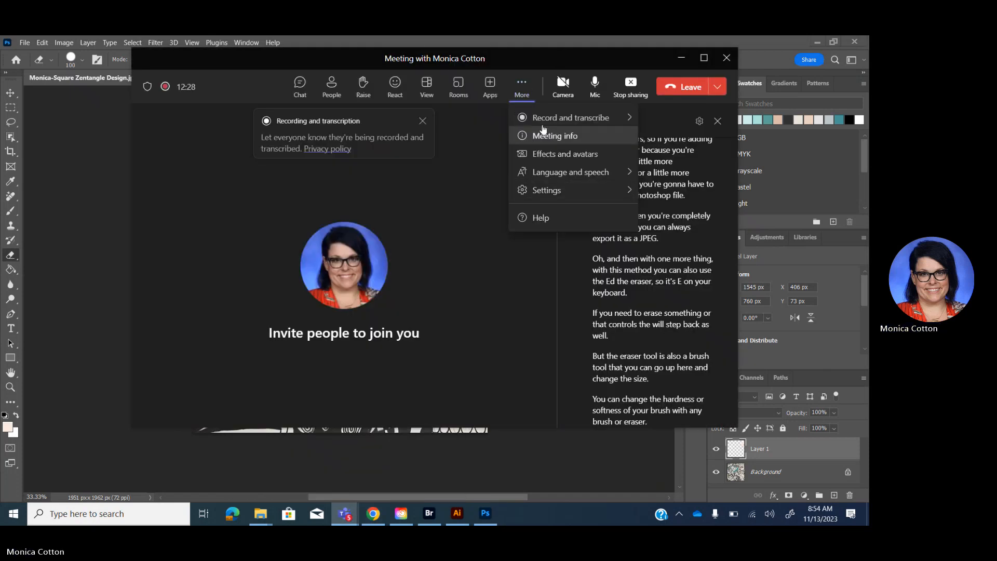
mouse_move(540, 127)
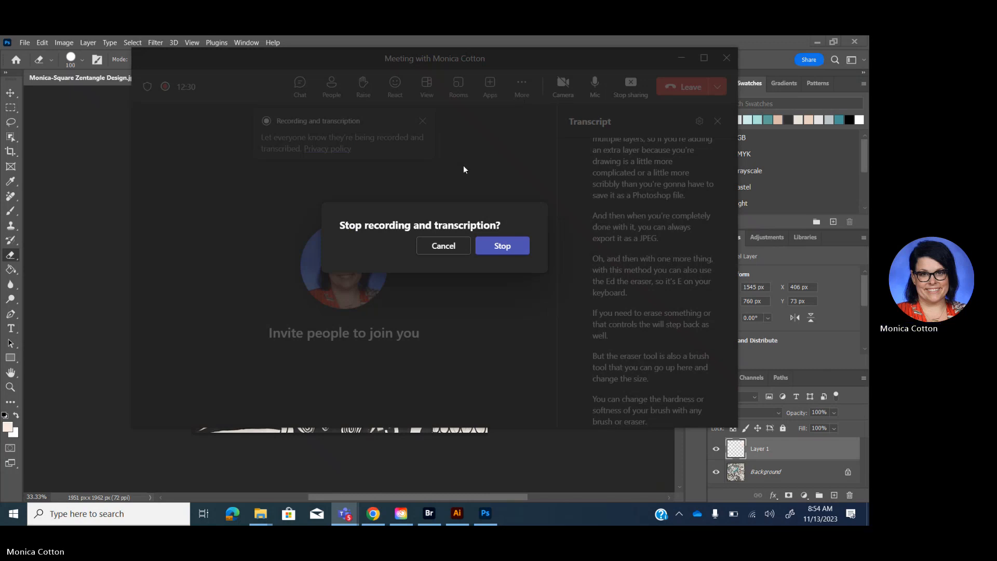